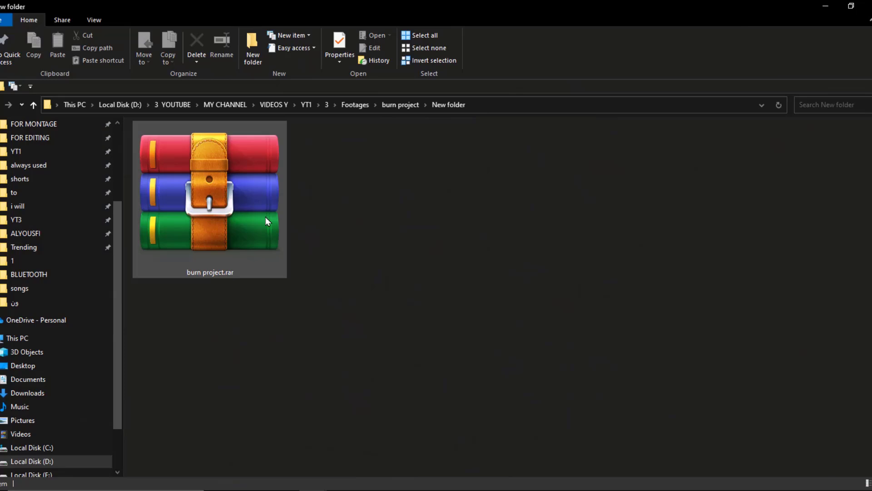
Select the burn project.rar archive in the New folder and bring up its context menu
click(268, 200)
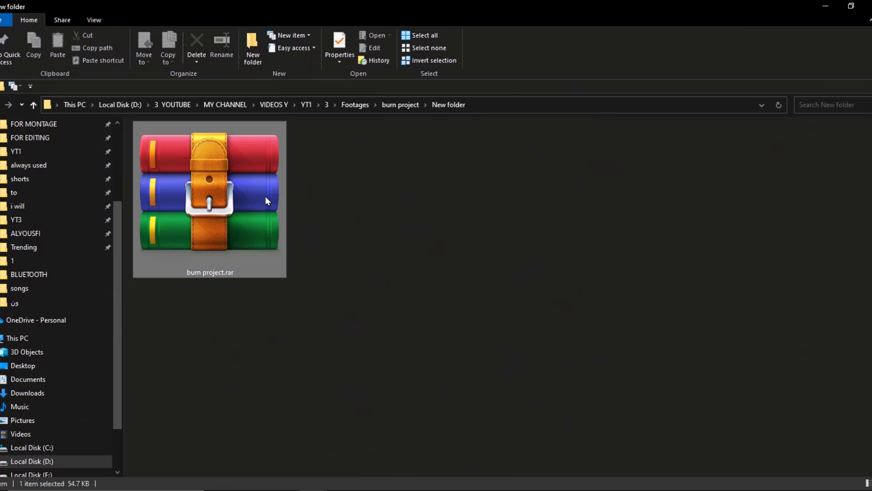
right_click(267, 201)
Extract burn project.rar here and copy the New folder's path from the address bar
click(278, 253)
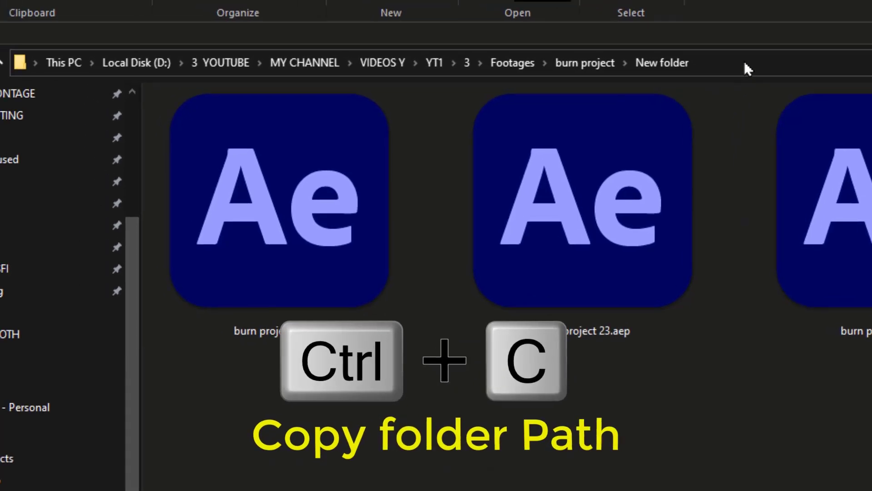
click(745, 63)
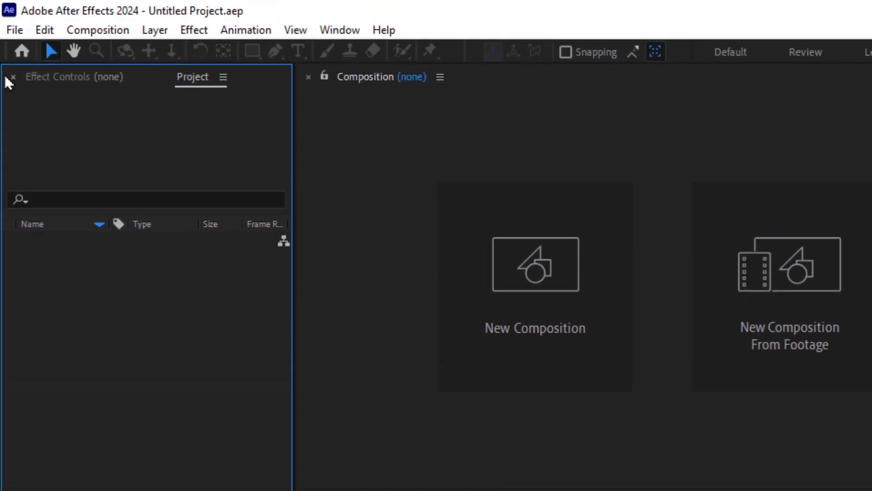
Open burn project 24.aep from the pasted extracted-folder path
click(6, 32)
click(166, 76)
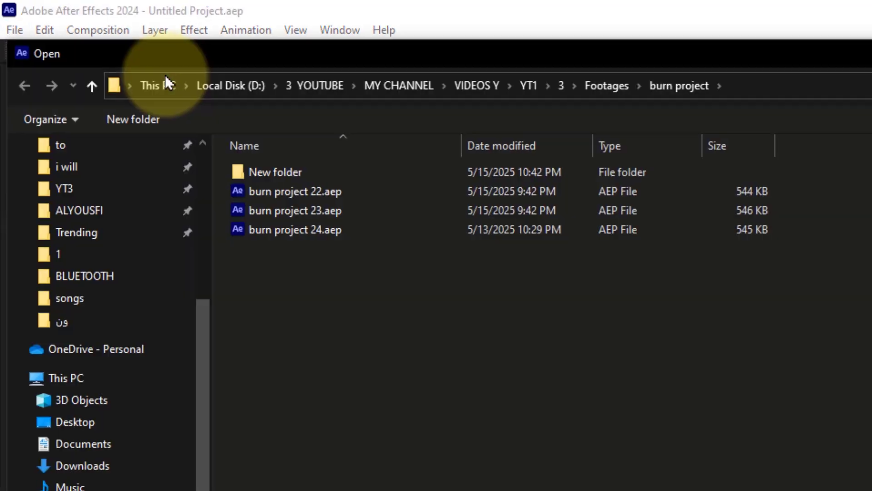
click(799, 74)
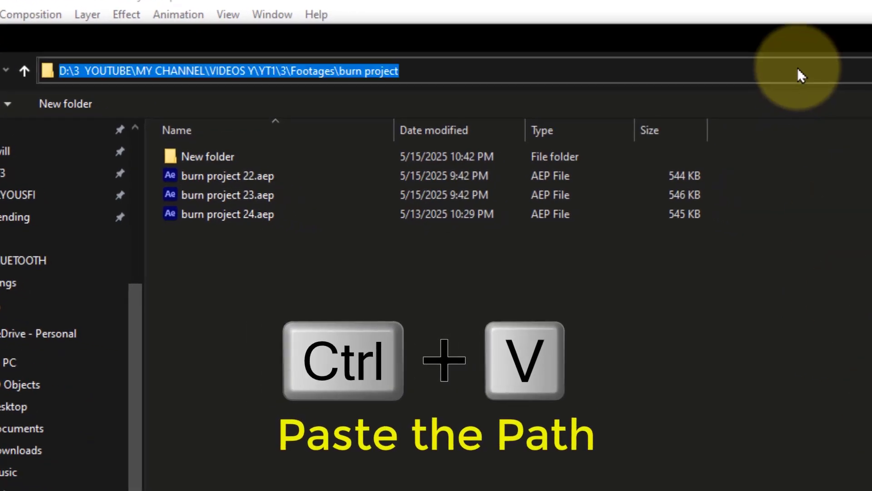
key(Return)
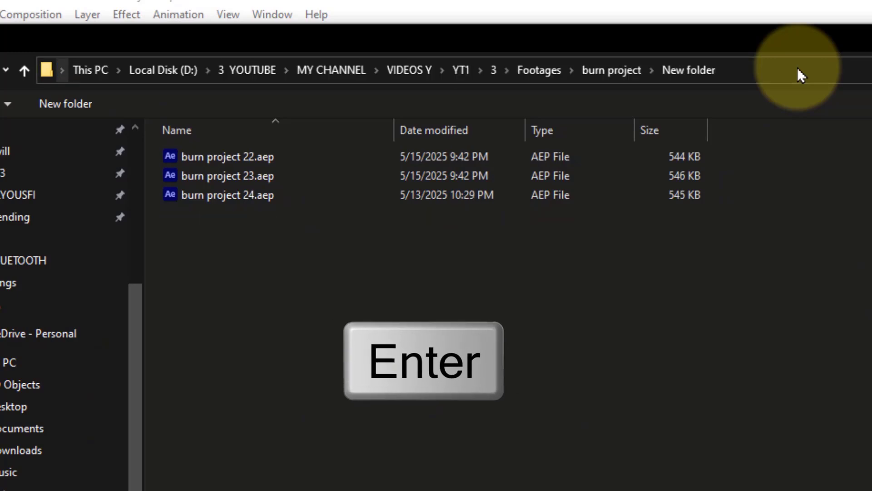
click(212, 196)
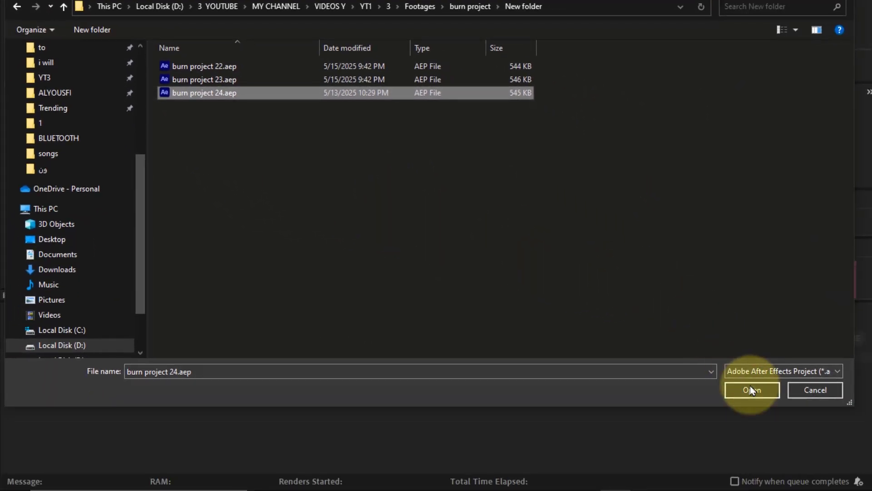
click(751, 389)
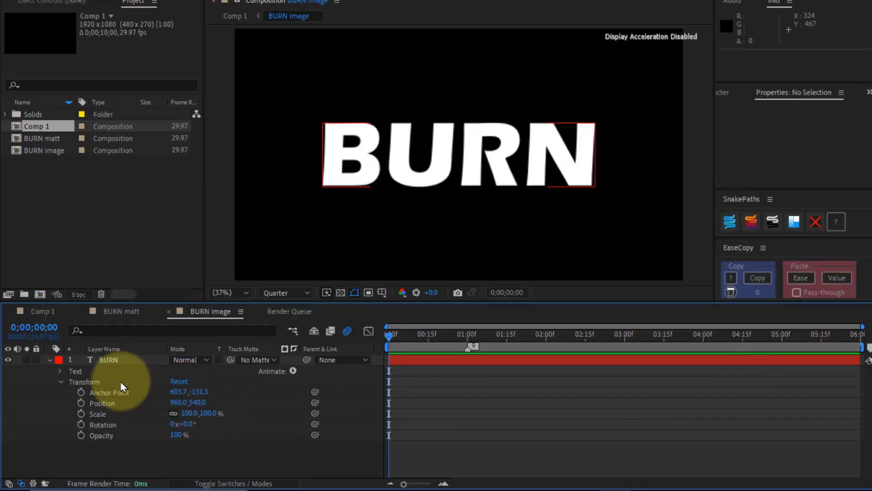
click(113, 361)
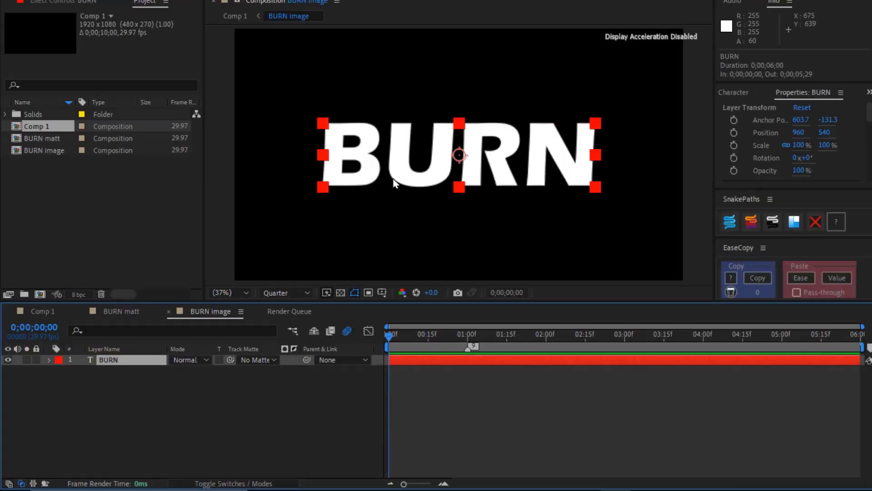
drag(393, 182, 408, 185)
key(ctrl+z)
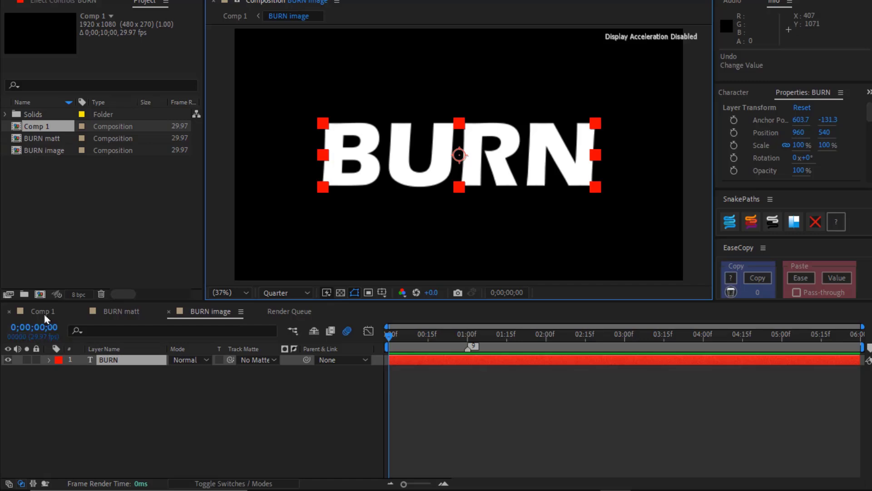
click(44, 312)
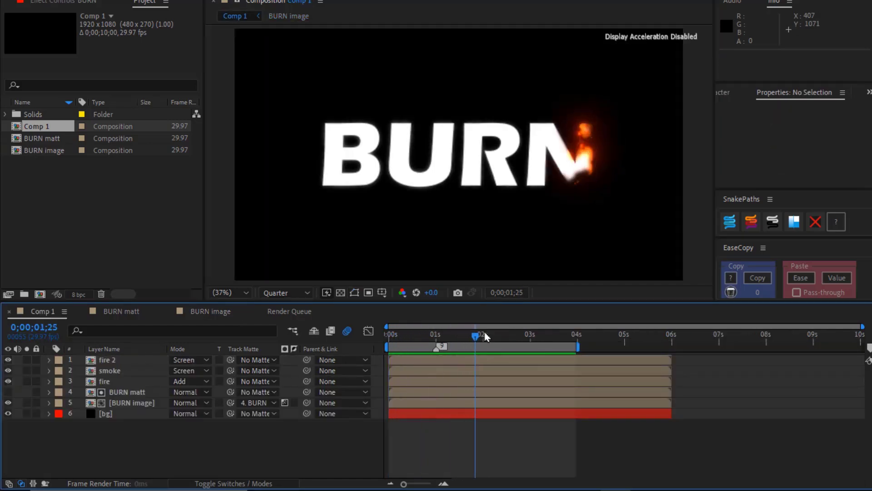
mouse_move(485, 336)
mouse_down()
mouse_move(545, 336)
mouse_move(413, 336)
mouse_up()
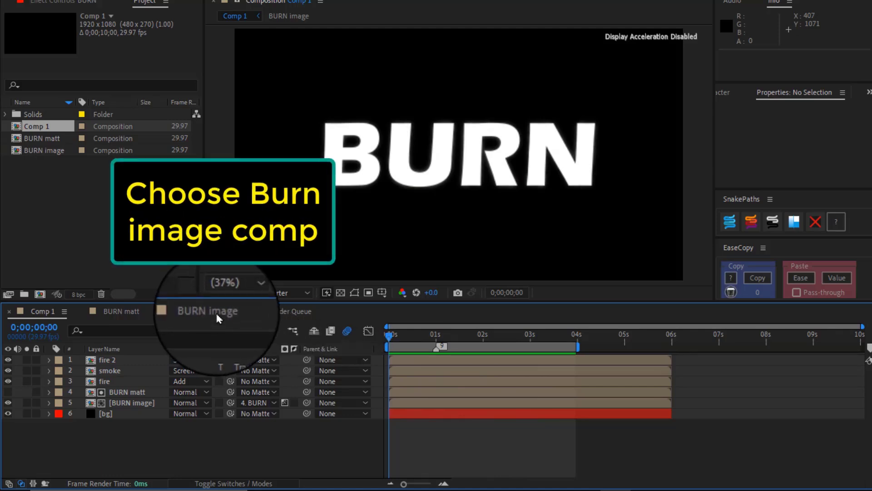
In the BURN image comp, hide the BURN text layer and add after.png from Explorer
double_click(137, 403)
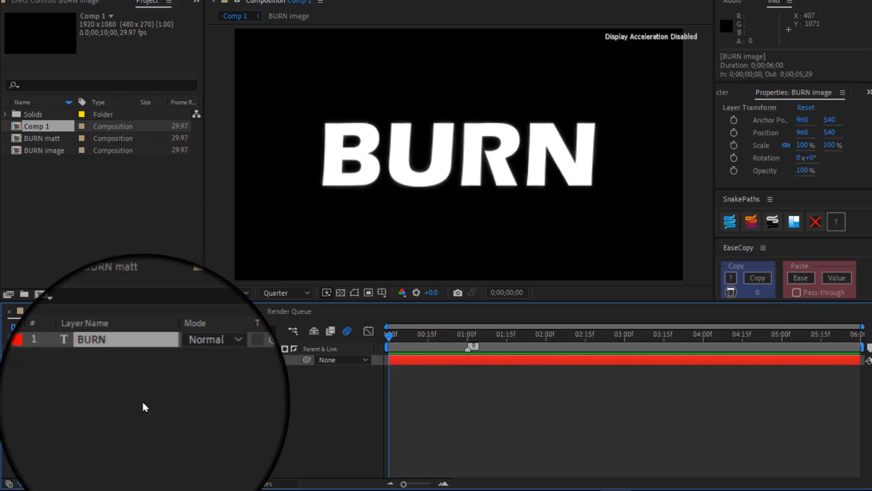
click(8, 359)
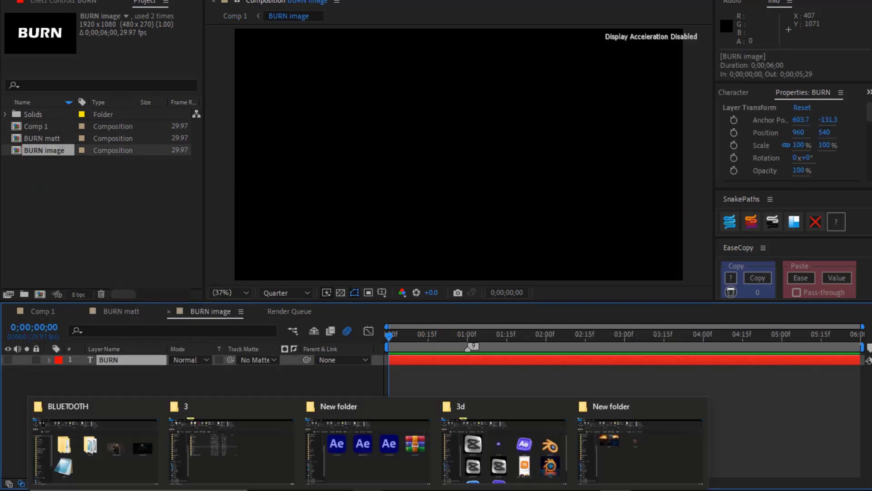
click(504, 408)
mouse_move(657, 185)
mouse_down()
mouse_move(622, 472)
mouse_move(200, 432)
mouse_up()
Preview the logo burning away in Comp 1, then hide the after.png layer in BURN image
click(42, 312)
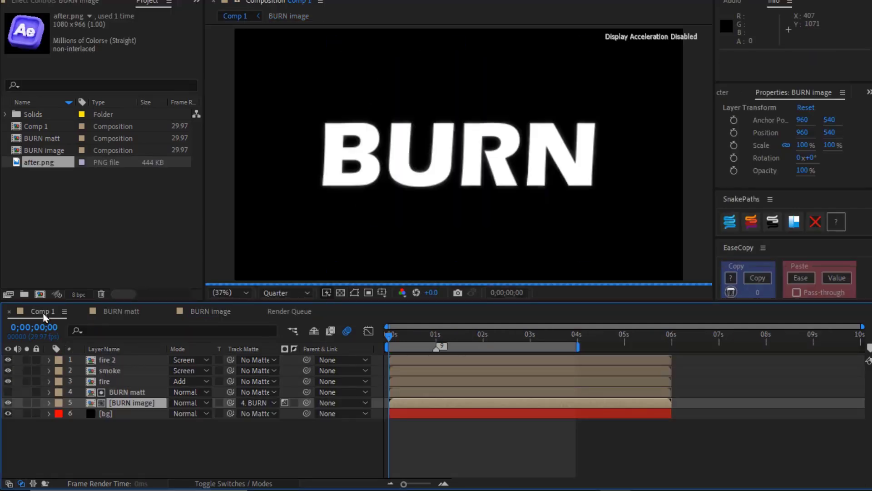
drag(404, 338, 571, 338)
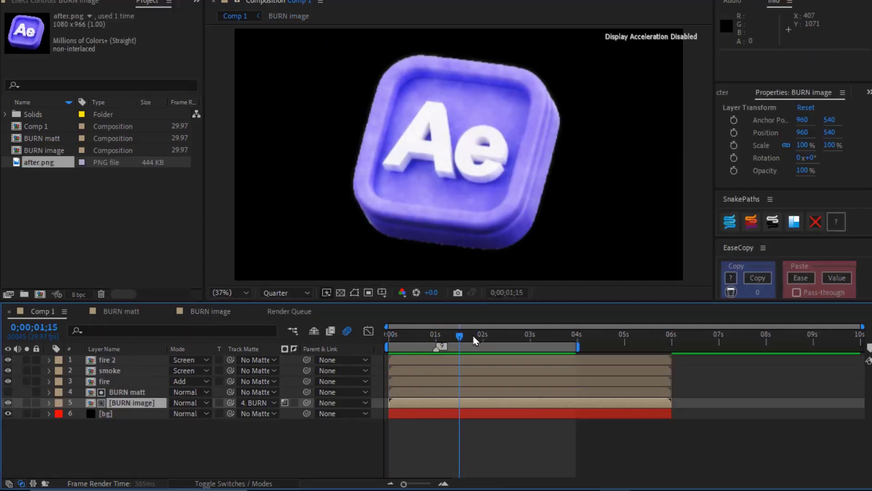
drag(518, 340, 388, 340)
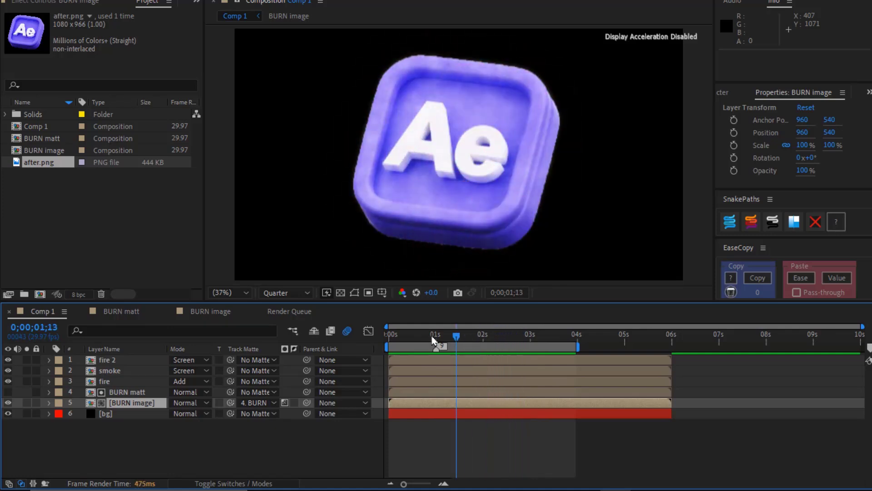
click(210, 312)
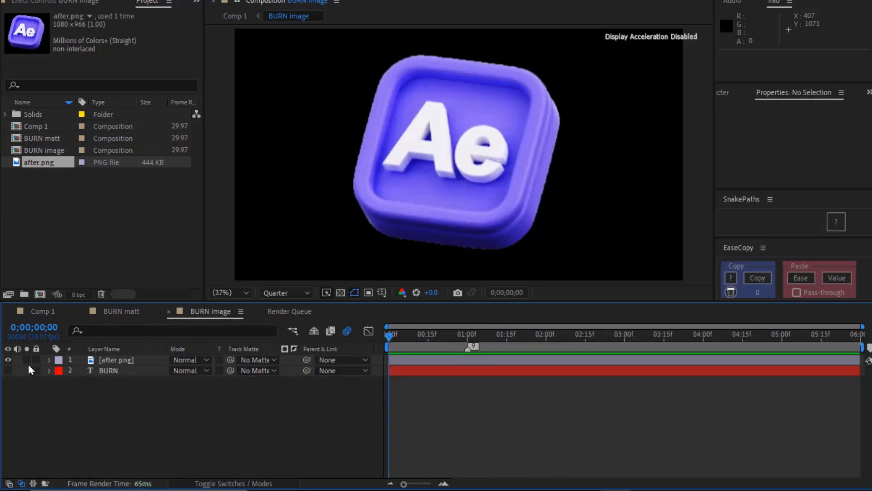
click(8, 360)
Drag card.png from its folder into the BURN image comp
mouse_move(368, 482)
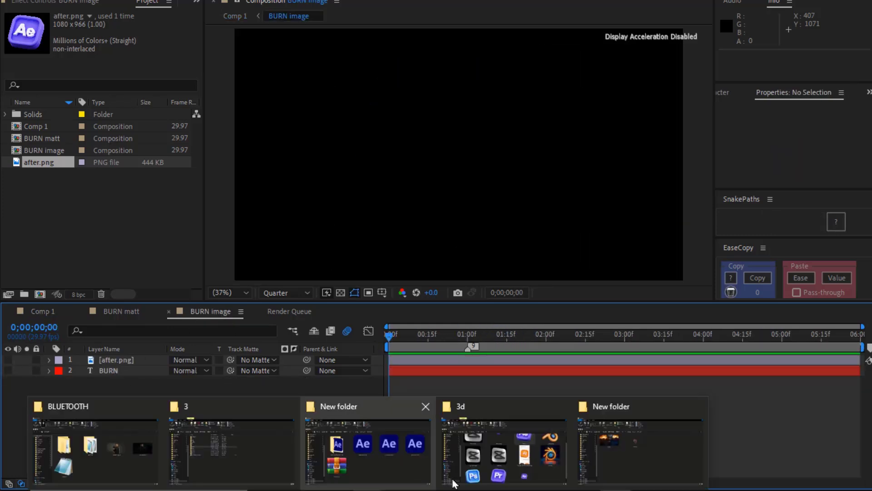
click(600, 449)
drag(475, 154, 288, 437)
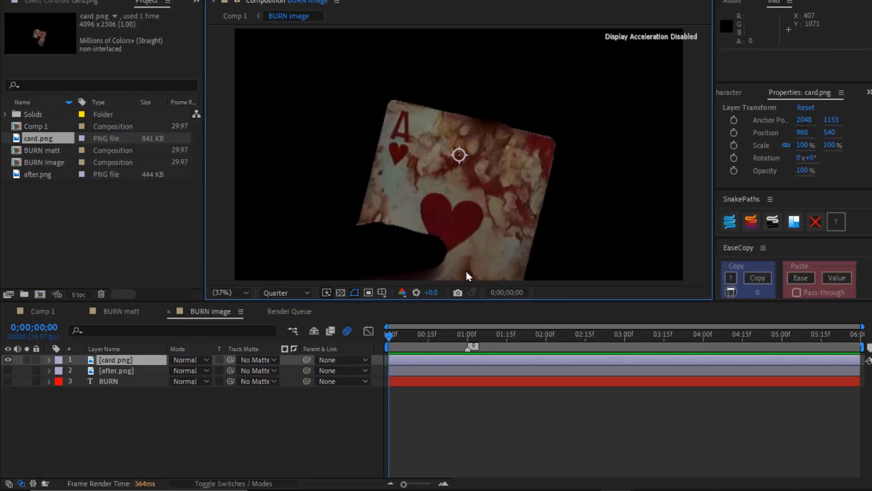
Scale card.png to fit the BURN image comp at 46.9%, fit the view, and return to Comp 1
key(comma)
key(comma)
key(ctrl+alt+f)
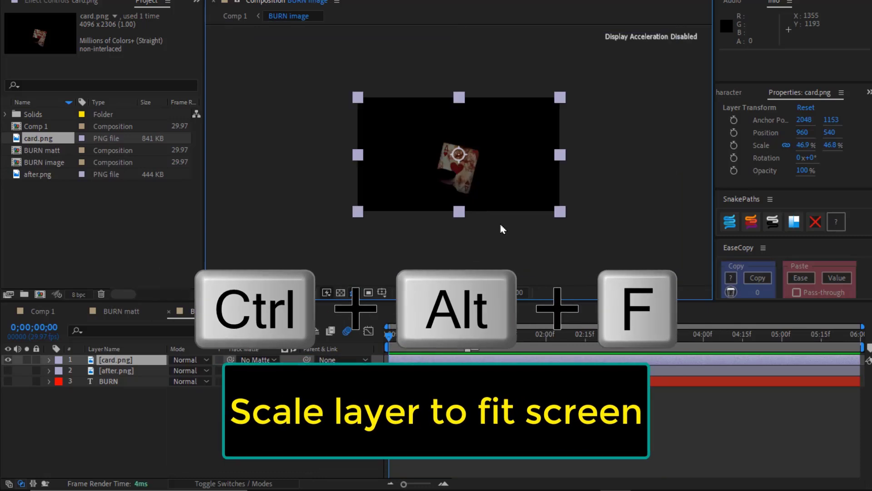
key(ctrl+slash)
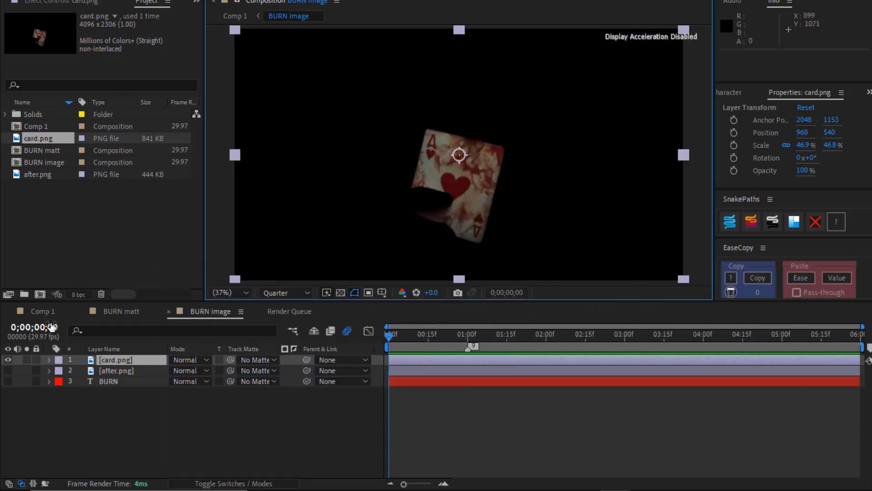
click(45, 312)
Add bg.png to Comp 1, scale it to fit, and move it near the bottom of the layer stack
mouse_move(359, 485)
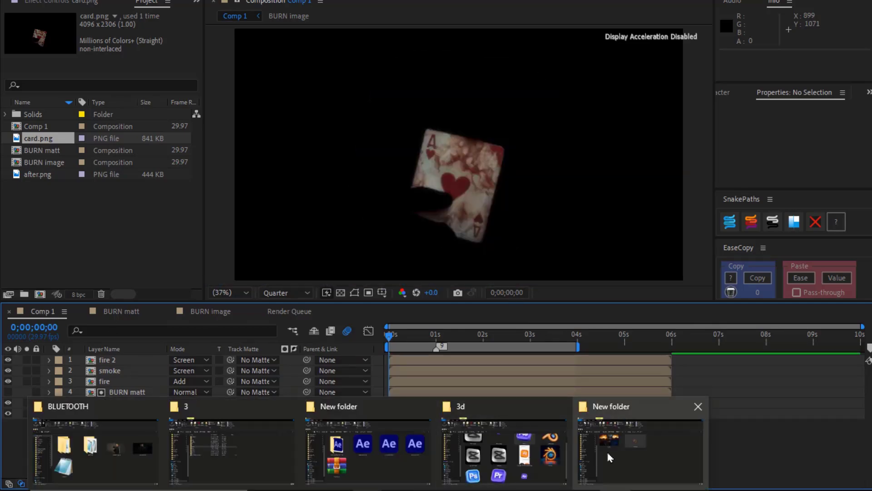
click(606, 450)
mouse_move(307, 145)
mouse_down()
mouse_move(267, 452)
mouse_move(220, 452)
mouse_up()
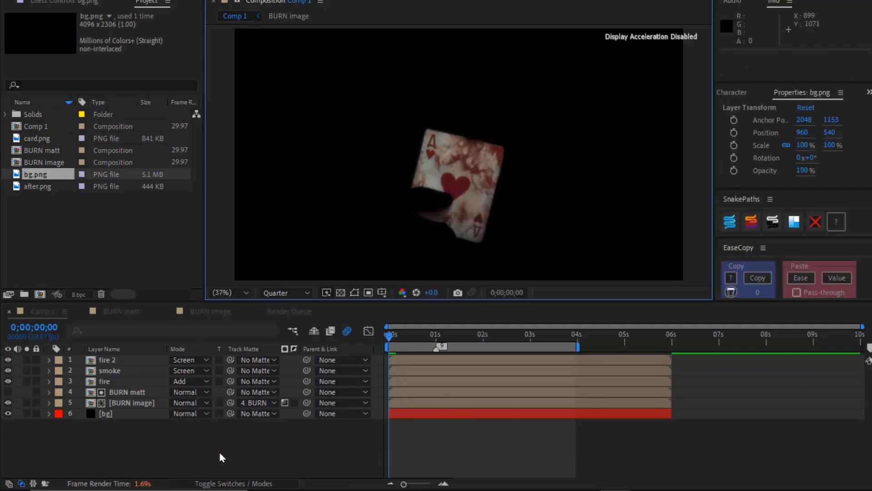
key(ctrl+alt+f)
key(ctrl+alt+f)
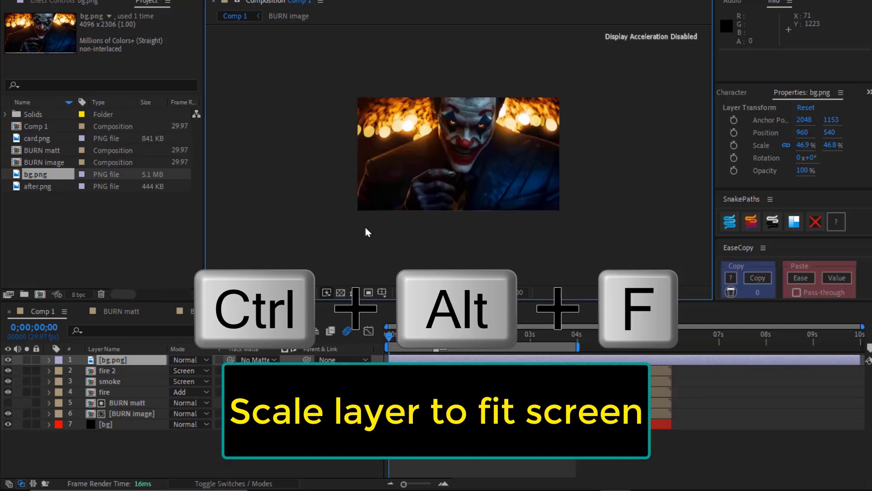
key(ctrl+shift+bracketleft)
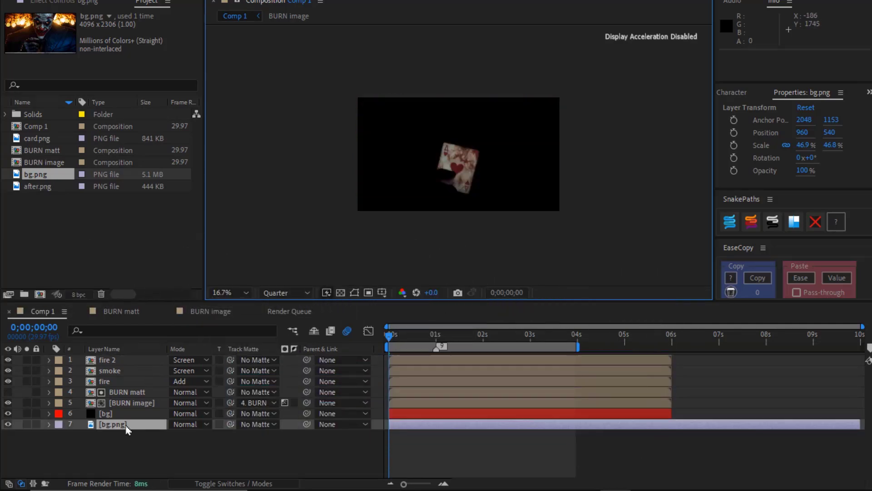
key(ctrl+bracketright)
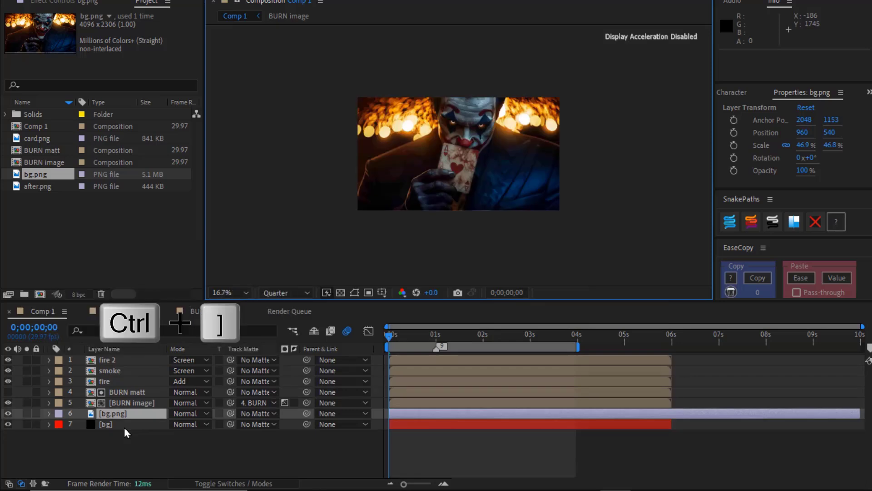
Set the viewer magnification to Fit and select the BURN matt layer
click(124, 435)
click(231, 292)
click(258, 79)
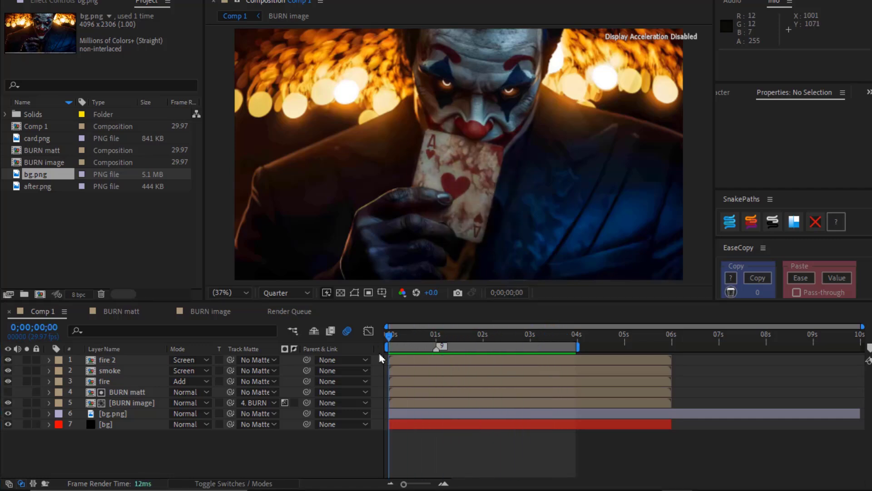
click(141, 393)
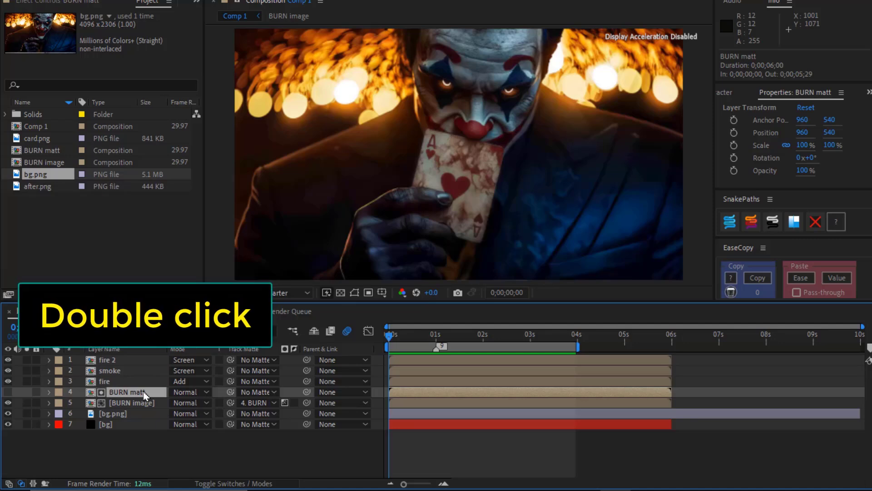
In BURN matt, shift both CC Burn Film keyframes earlier so the burn starts near 2;15
double_click(143, 392)
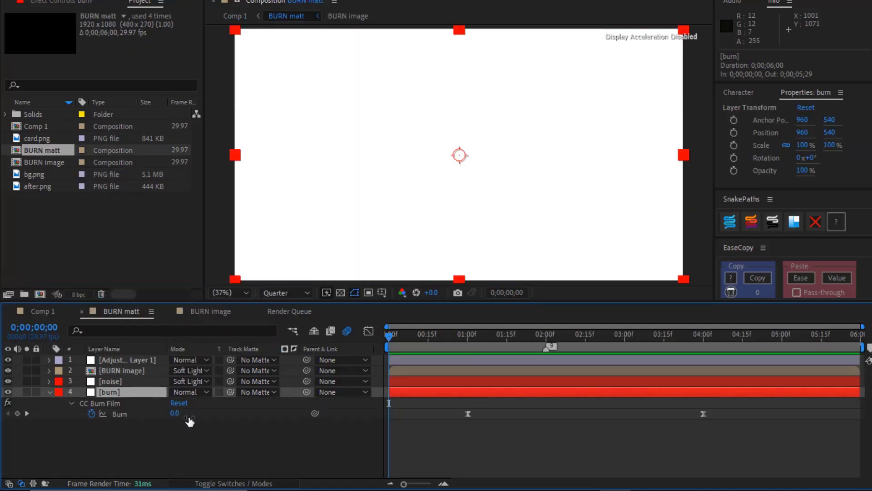
drag(454, 440, 785, 407)
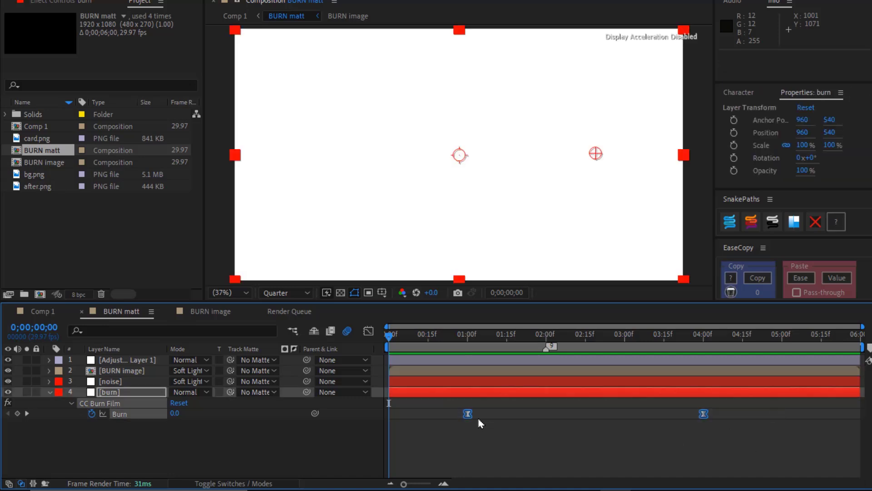
drag(624, 413, 446, 414)
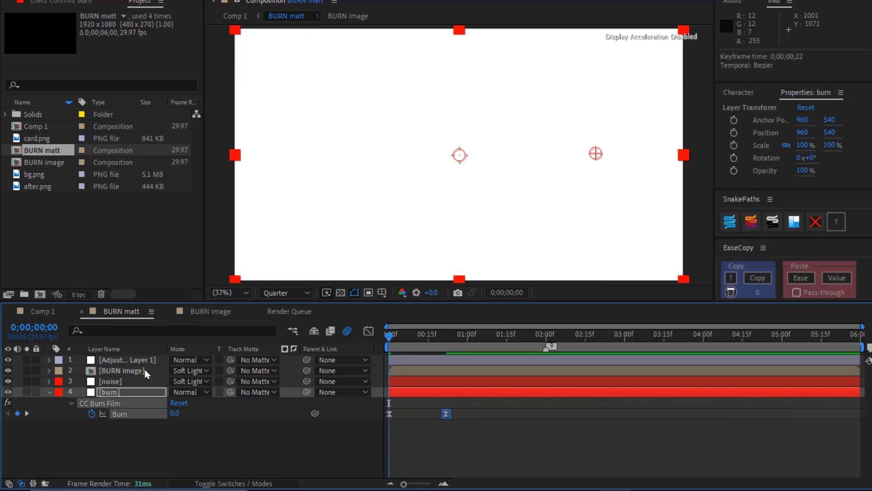
click(45, 312)
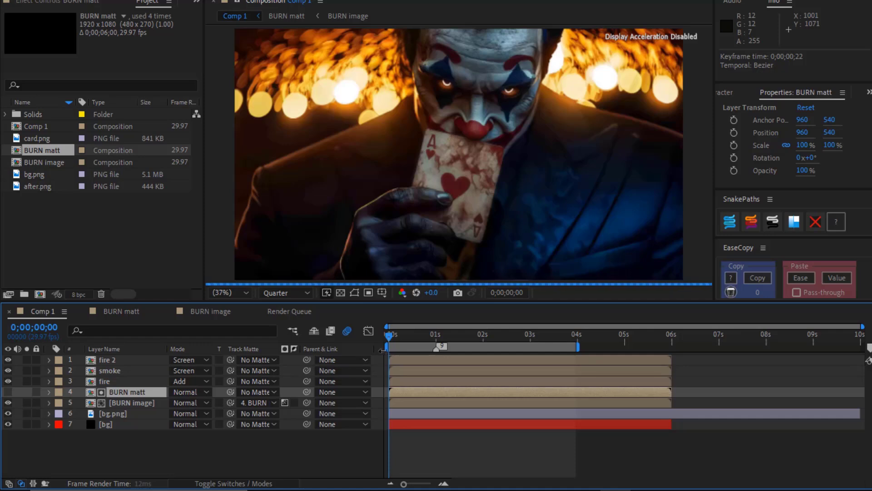
key(F2)
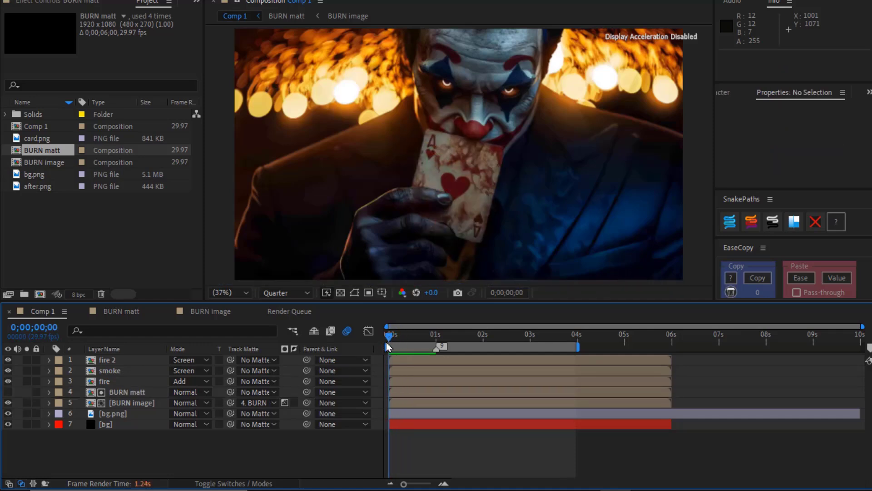
Move marker 9 to 2;15 in both BURN matt and Comp 1
click(120, 311)
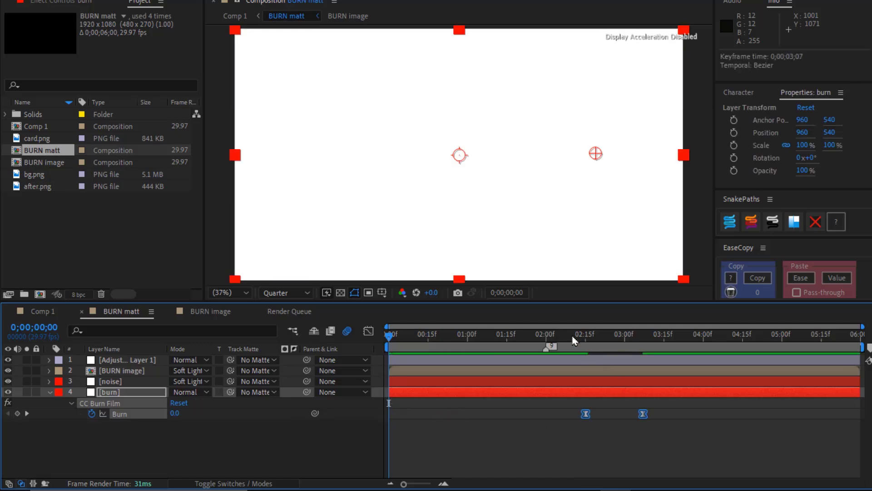
key(shift+9)
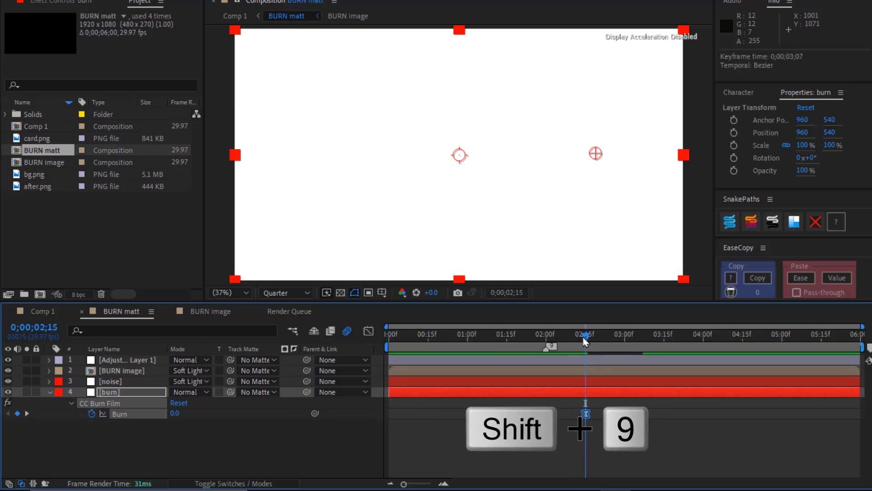
click(47, 310)
key(shift+9)
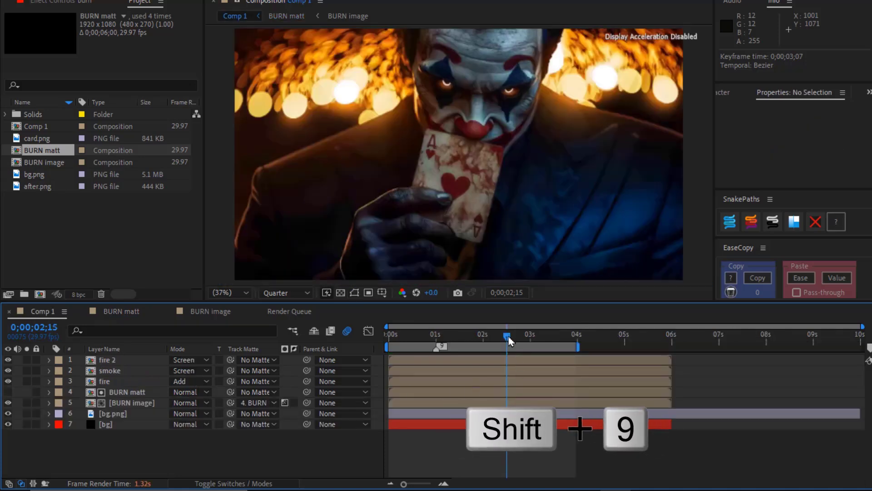
Scrub to about 2;23, hide the bg.png Joker background, and select the fire 2 layer
drag(510, 342, 519, 341)
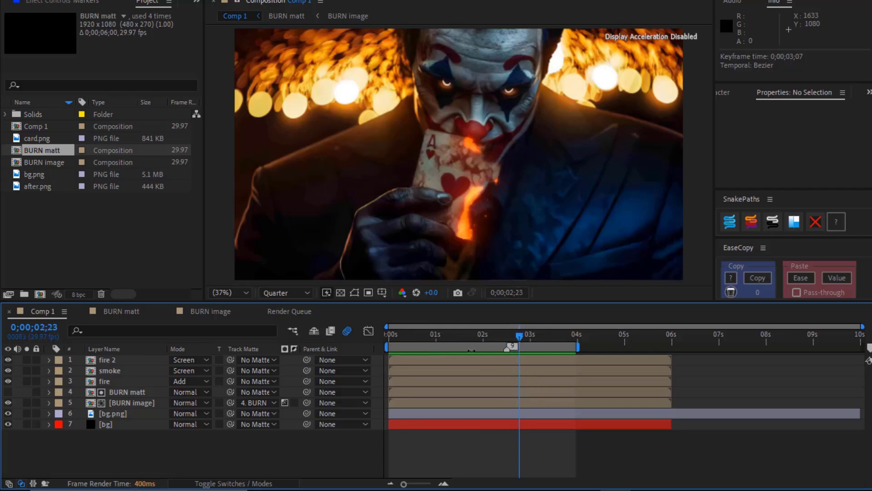
click(8, 414)
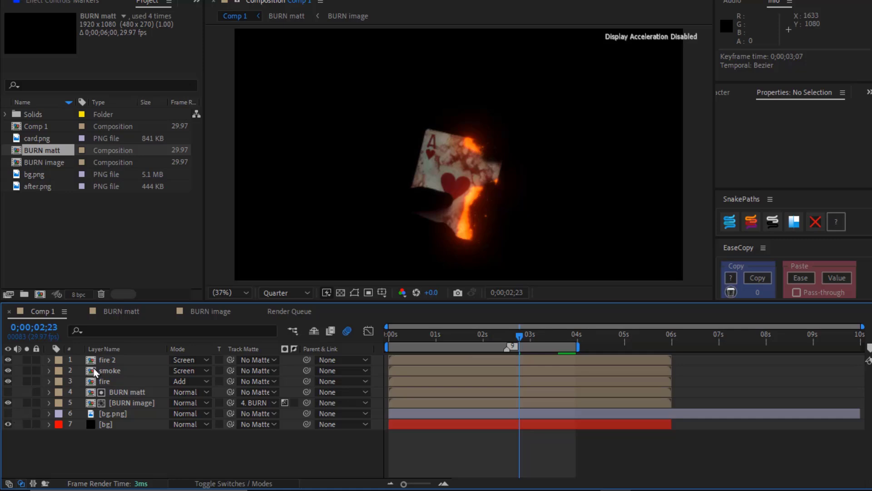
click(119, 364)
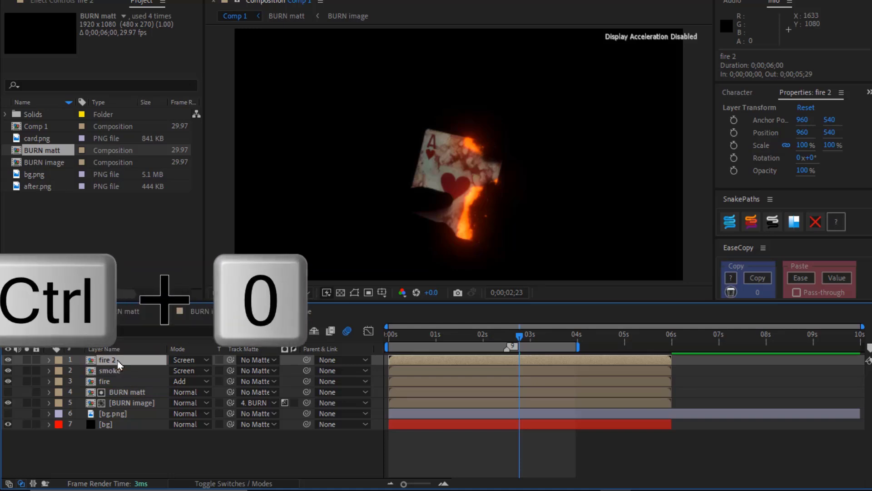
Set fire 2's Tritone Highlights and Midtones to cyan 00EAFF and copy the hex value
key(ctrl+0)
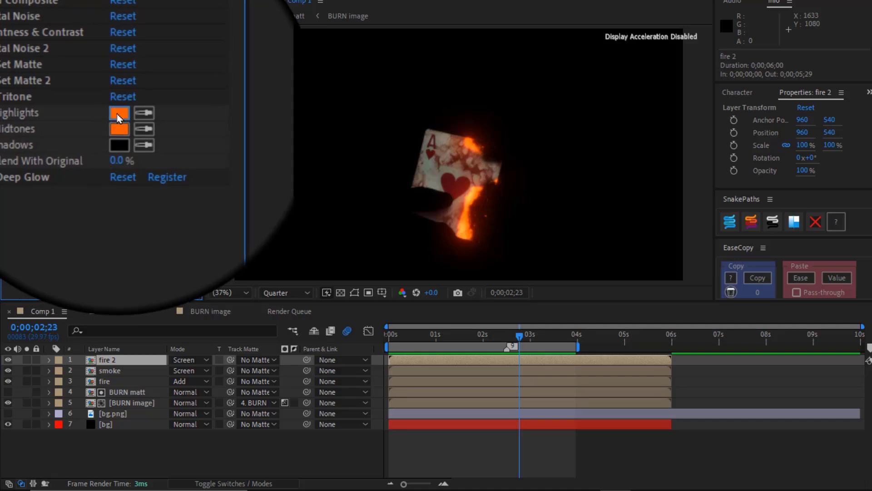
click(116, 114)
drag(744, 287, 745, 217)
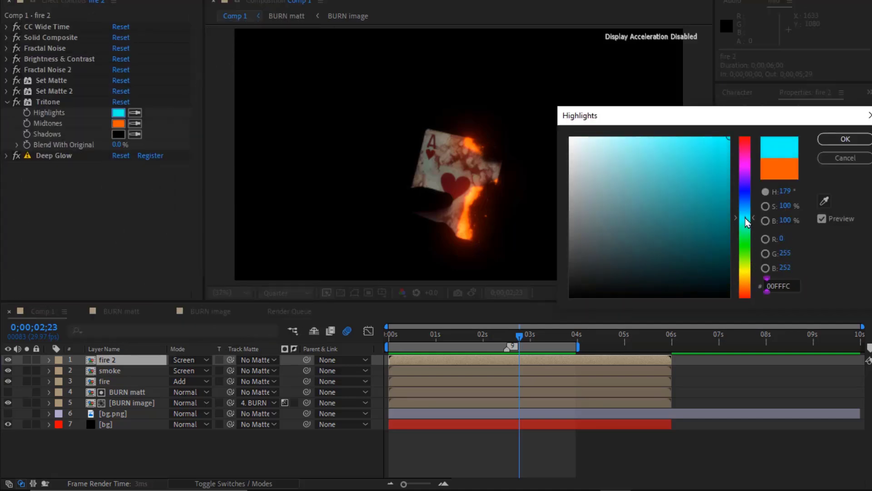
click(845, 139)
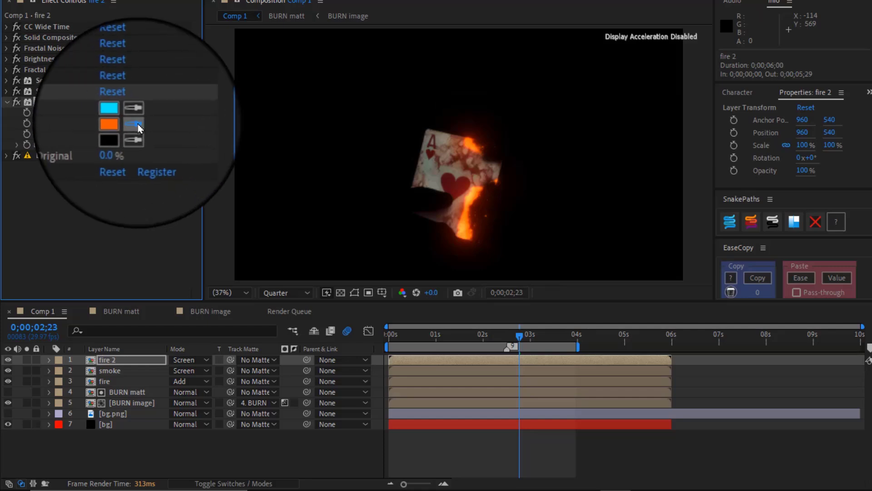
click(139, 127)
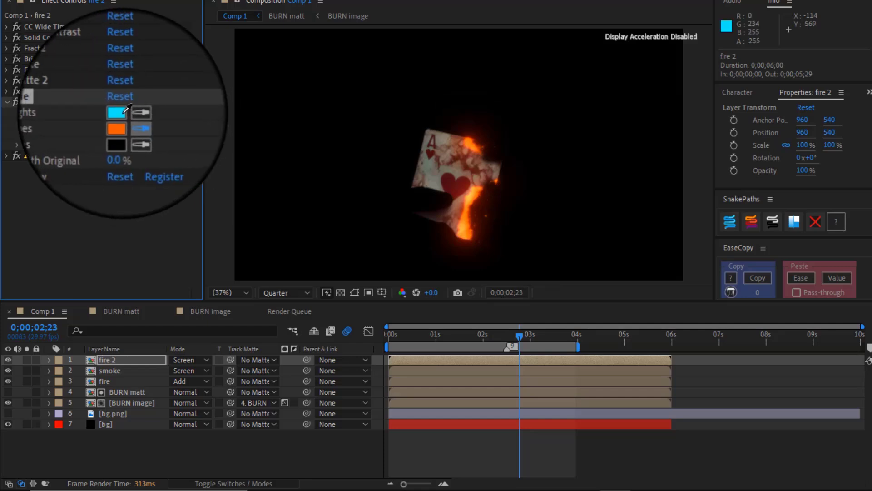
click(124, 112)
click(119, 112)
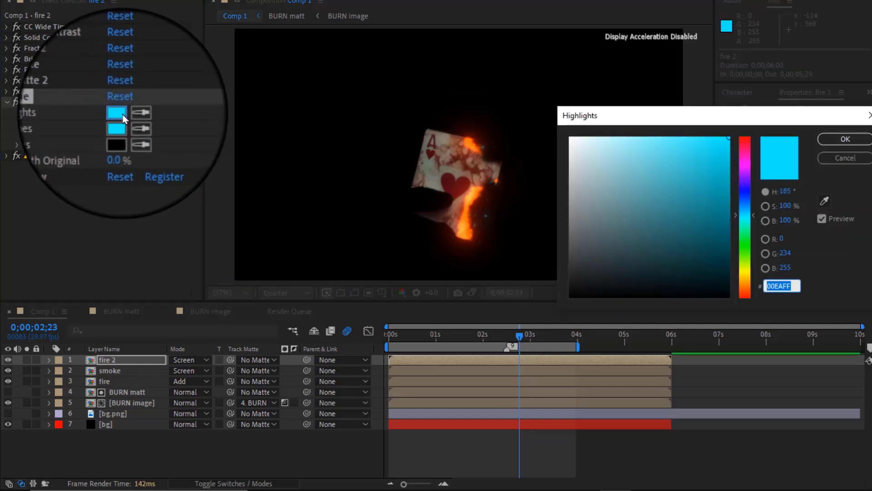
key(ctrl+c)
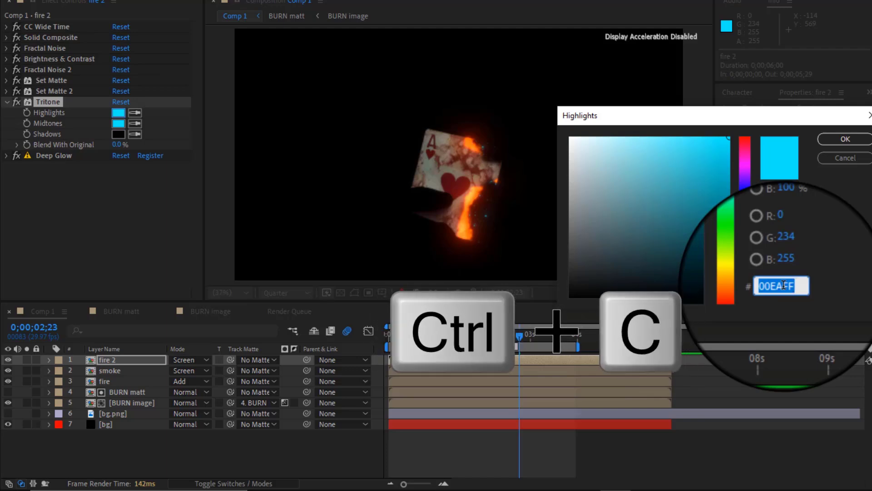
click(842, 143)
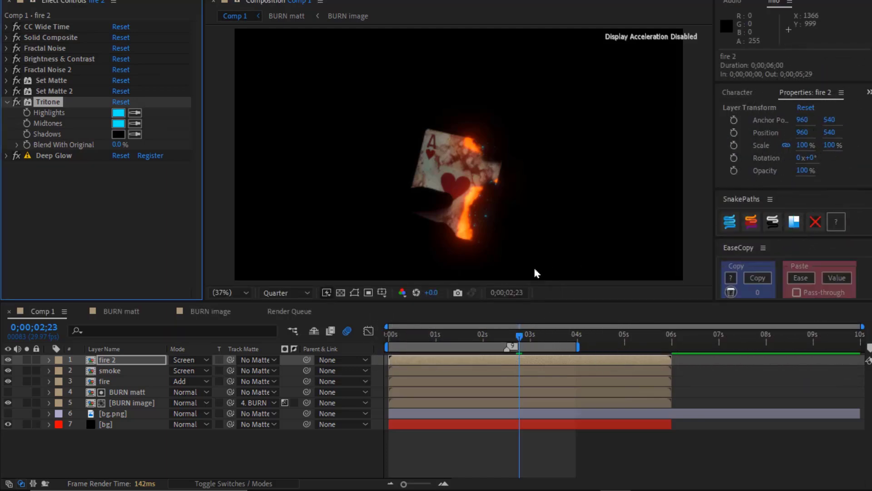
Paste cyan 00EAFF into the fire layer's Tritone Highlights, then show bg.png again at 2;15
click(109, 381)
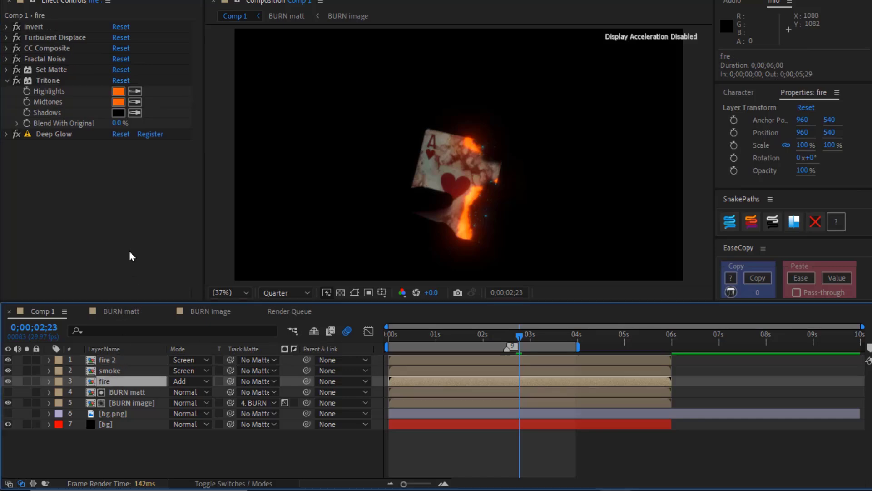
click(119, 92)
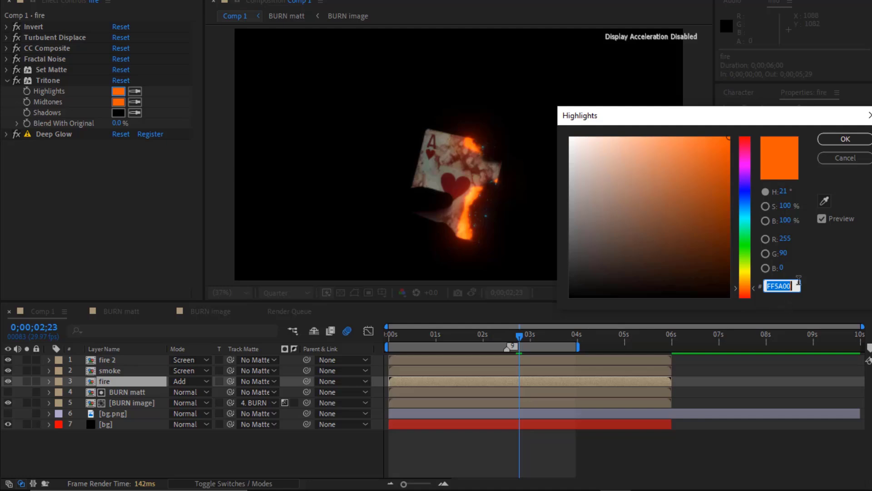
key(ctrl+v)
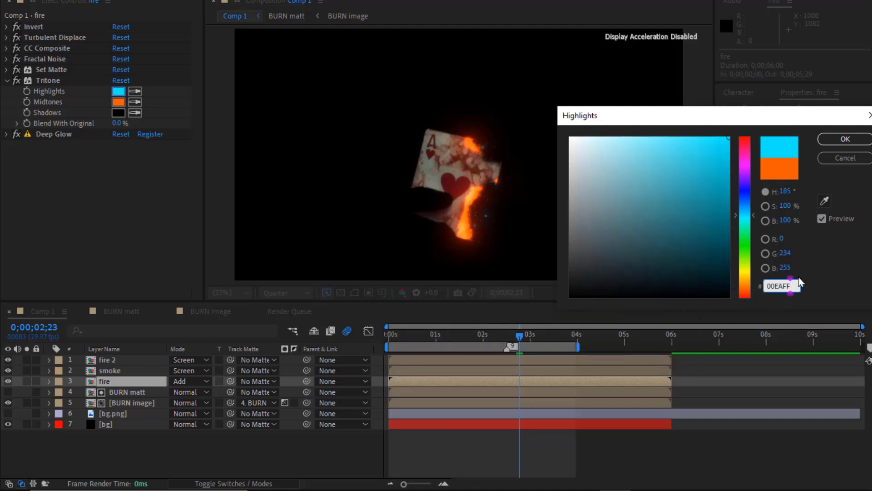
click(843, 138)
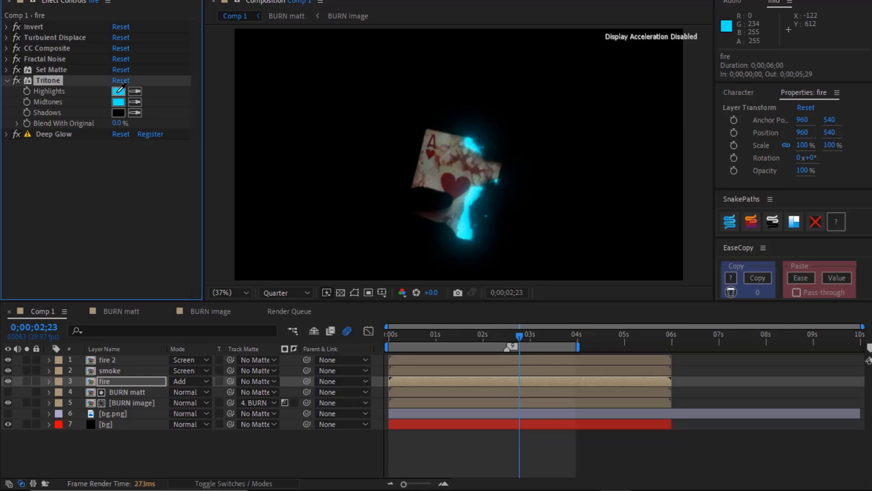
drag(520, 341, 511, 346)
click(8, 412)
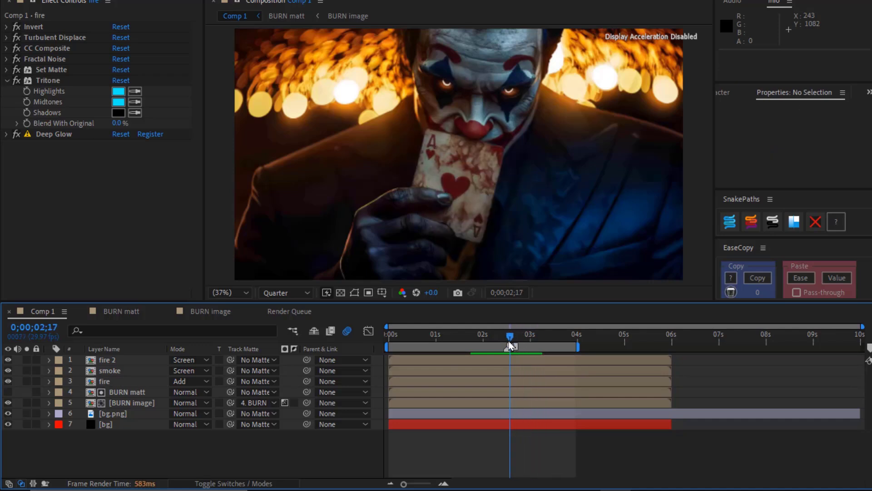